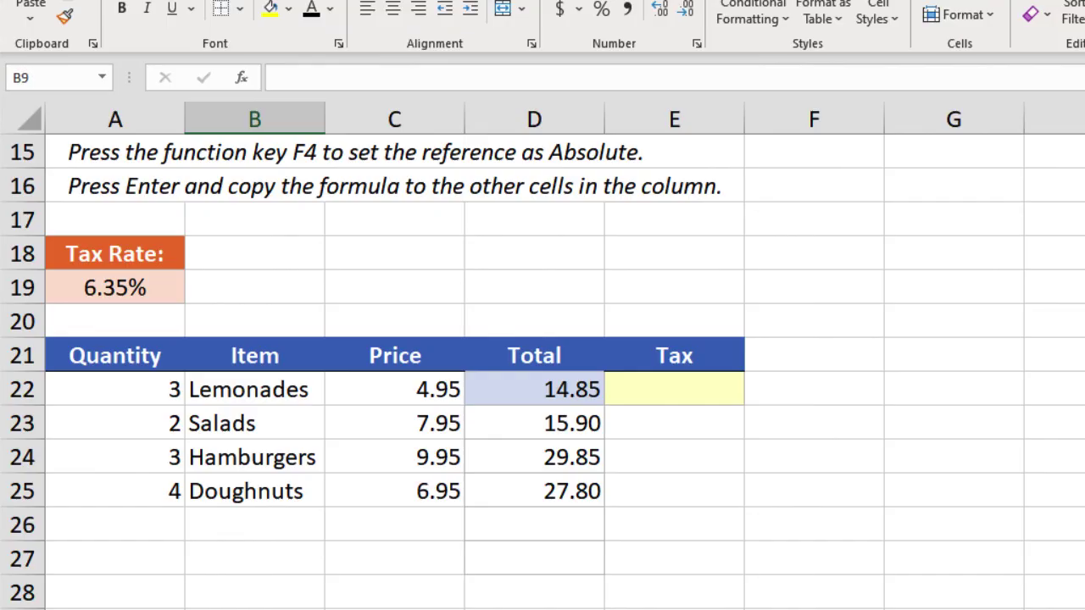
- Enter the formula =D22*$A$19 in cell E22 to calculate the Lemonades tax with an absolute tax rate reference
{"action": "left_click", "coordinate": [645, 392]}
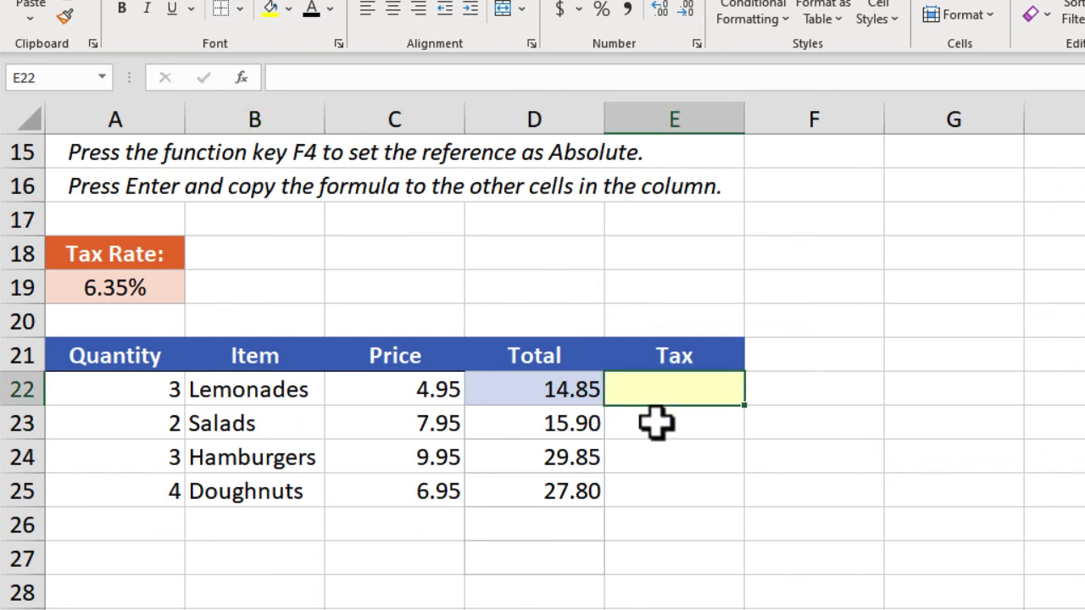
{"action": "type", "text": "="}
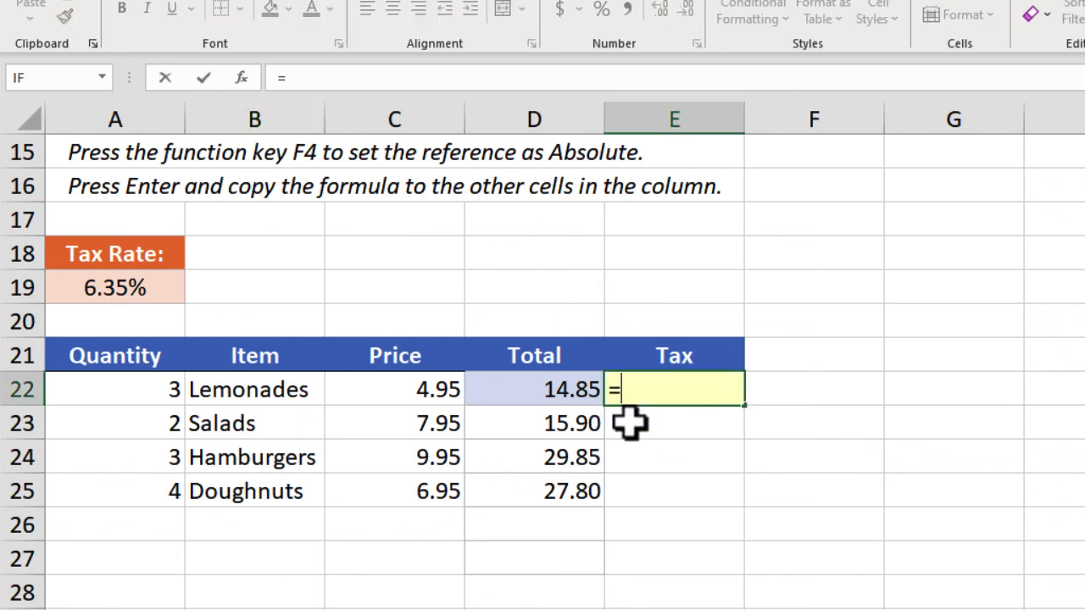
{"action": "left_click", "coordinate": [575, 401]}
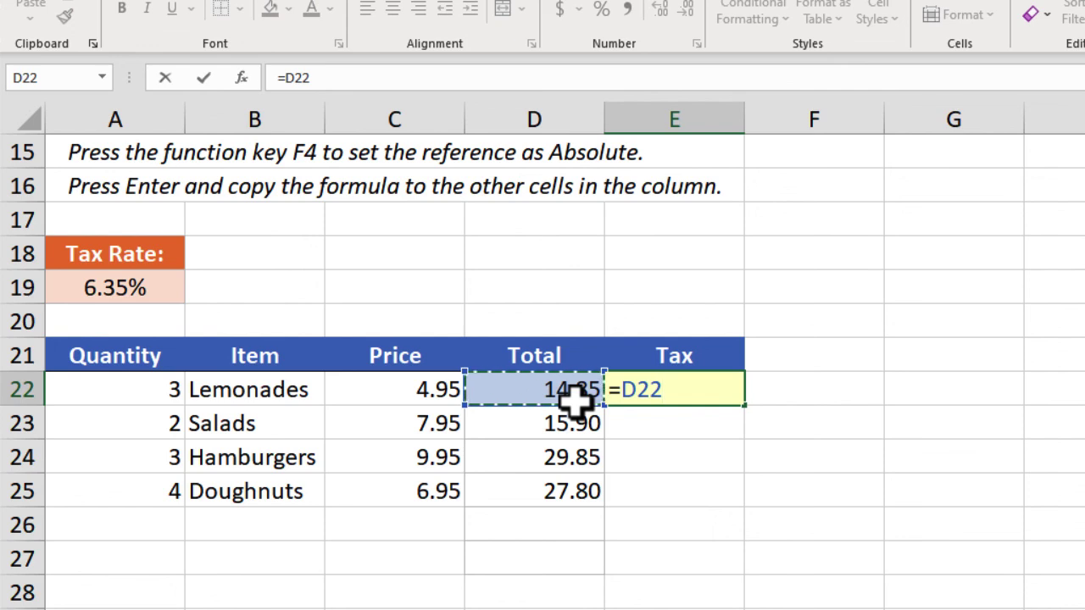
{"action": "type", "text": "*"}
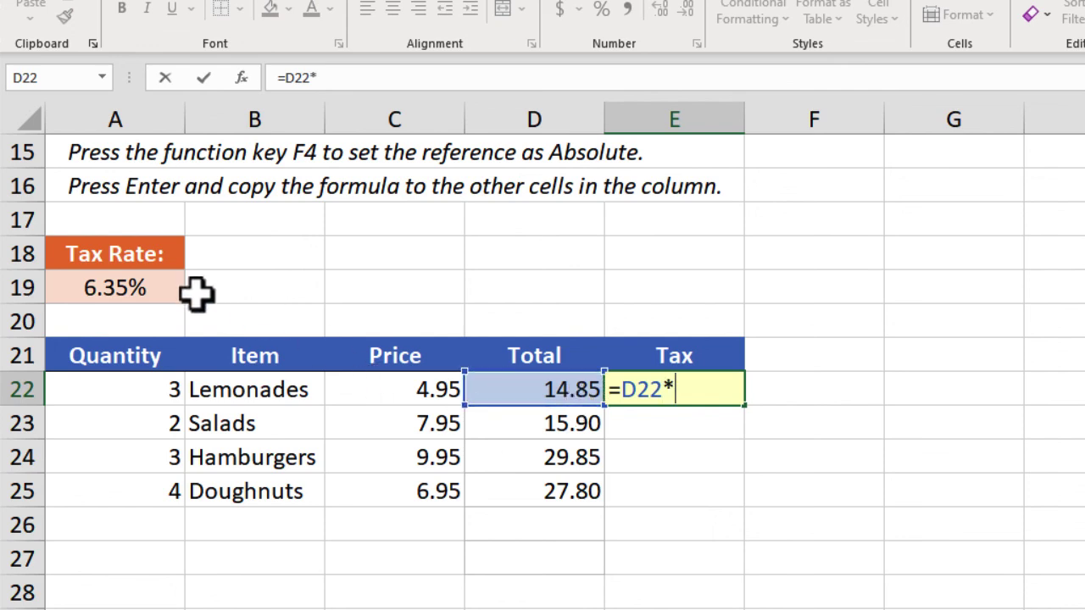
{"action": "left_click", "coordinate": [144, 289]}
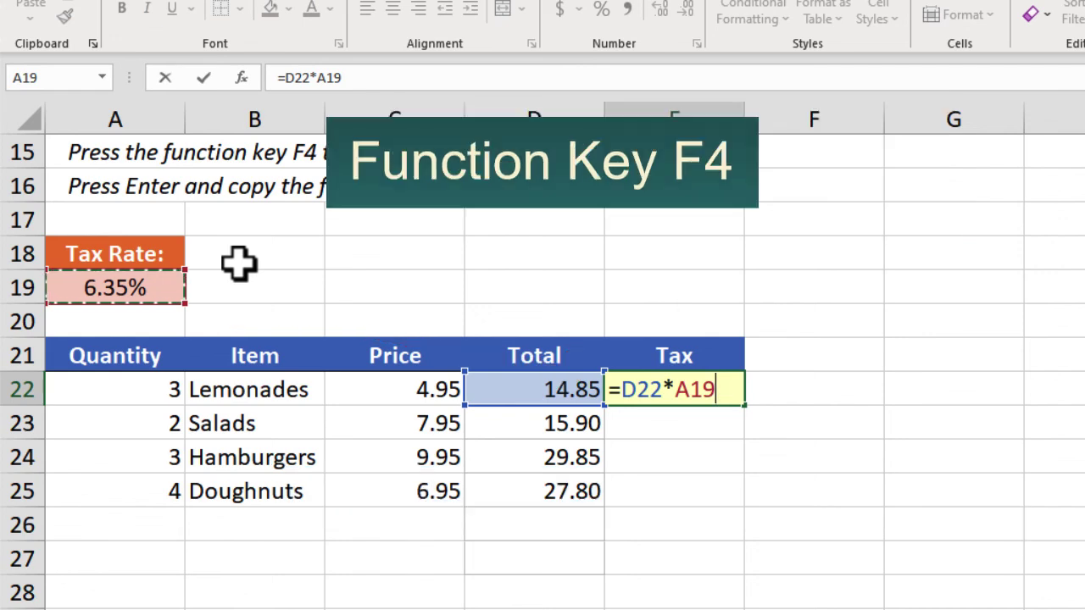
{"action": "key", "text": "F4"}
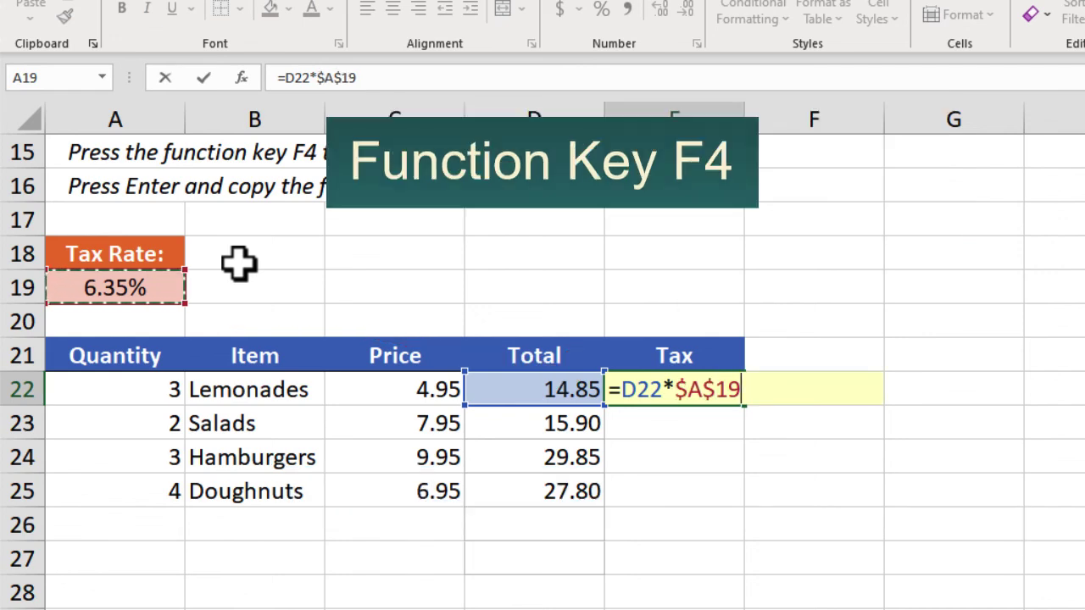
{"action": "key", "text": "Return"}
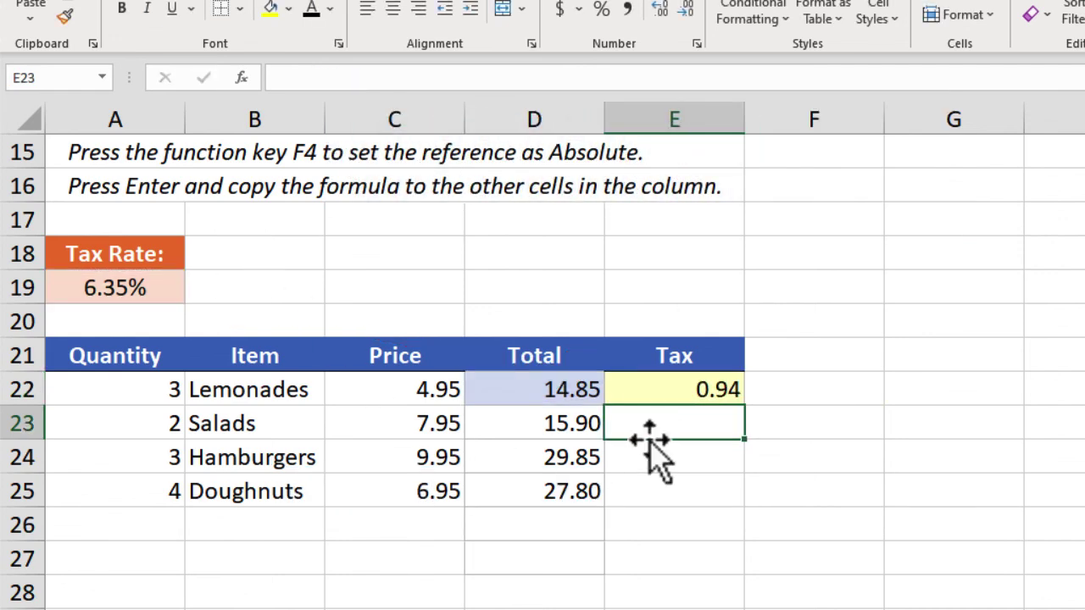
- Copy the tax formula from E22 down the Tax column through E25
{"action": "left_click", "coordinate": [695, 391]}
{"action": "left_click_drag", "start_coordinate": [744, 407], "coordinate": [743, 508]}
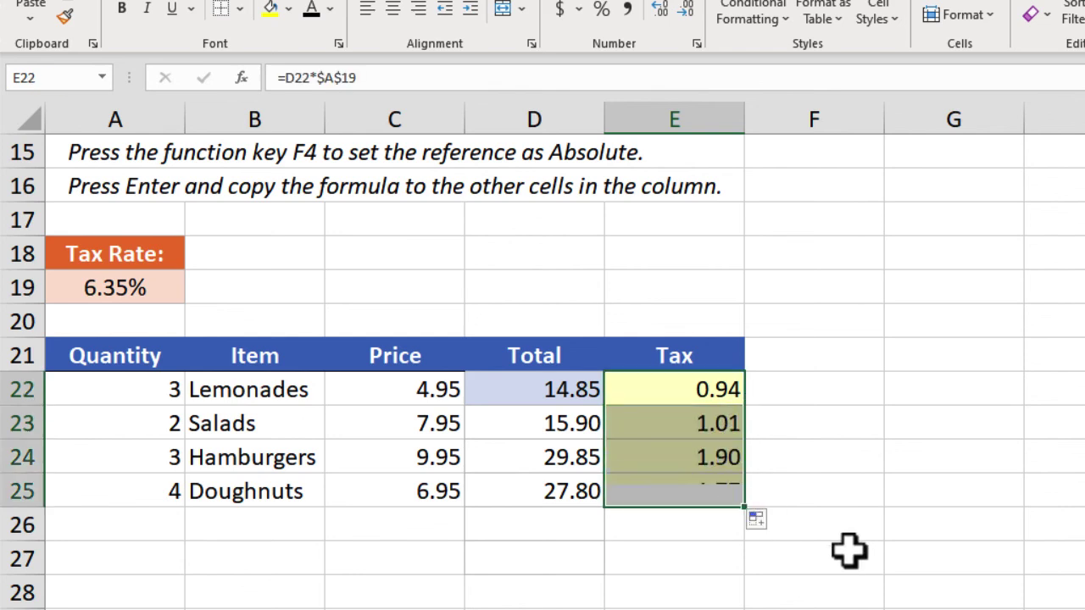
{"action": "left_click", "coordinate": [848, 552]}
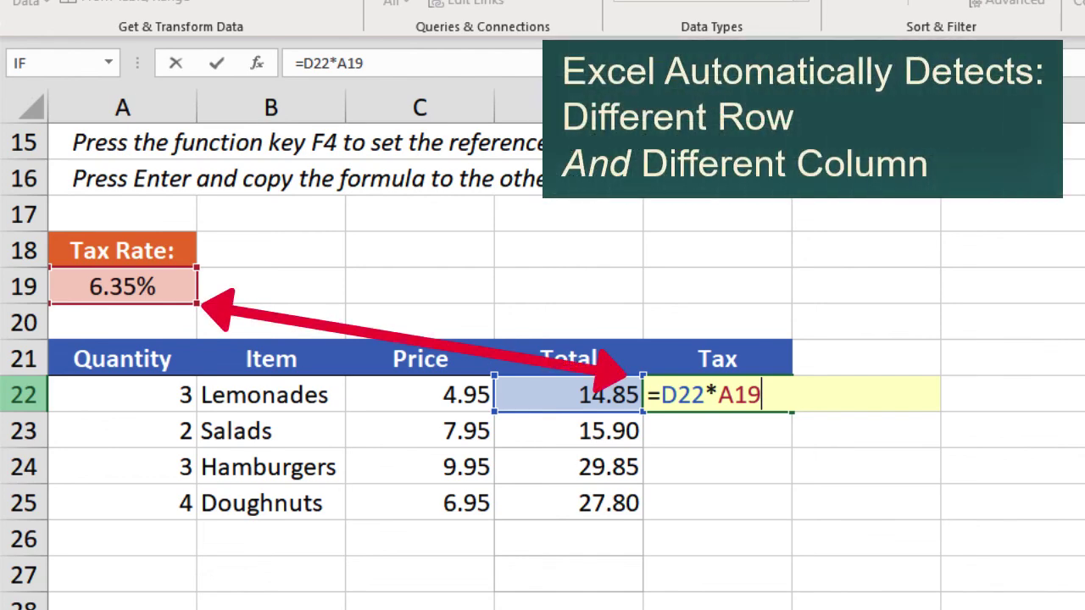
{"action": "key", "text": "Return"}
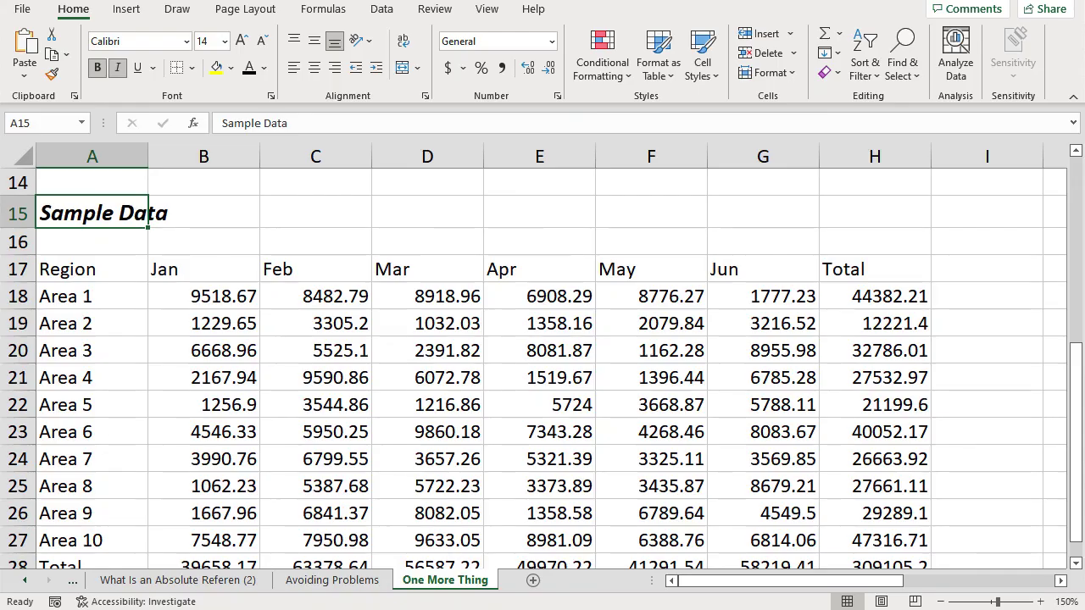
- Insert four blank rows above the Area 4 row in the sample data, starting at row 21
{"action": "right_click", "coordinate": [15, 378]}
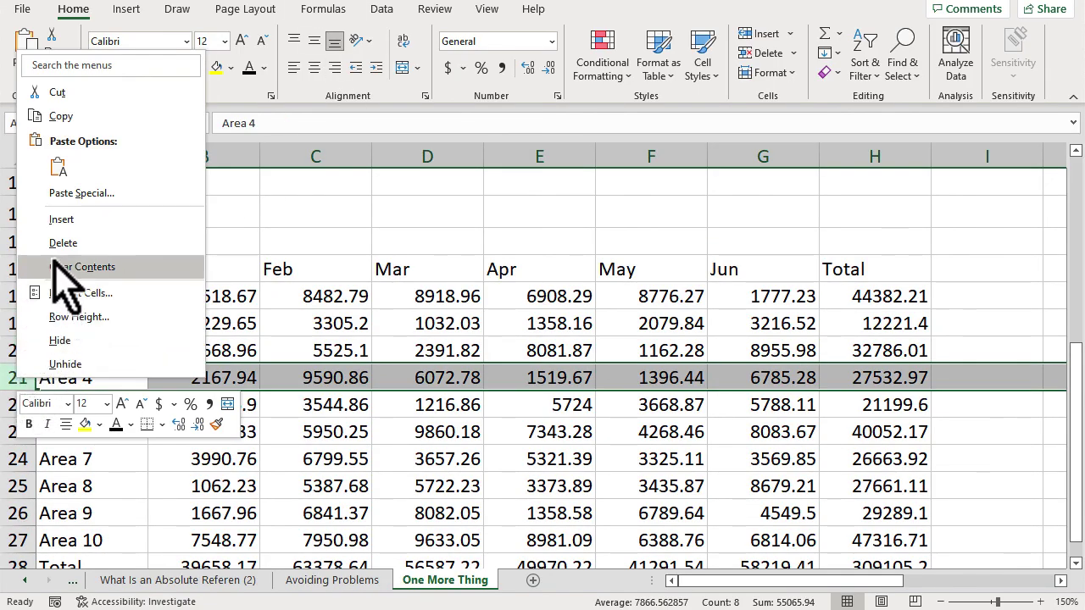
{"action": "key", "text": "Escape"}
{"action": "key", "text": "ctrl+plus"}
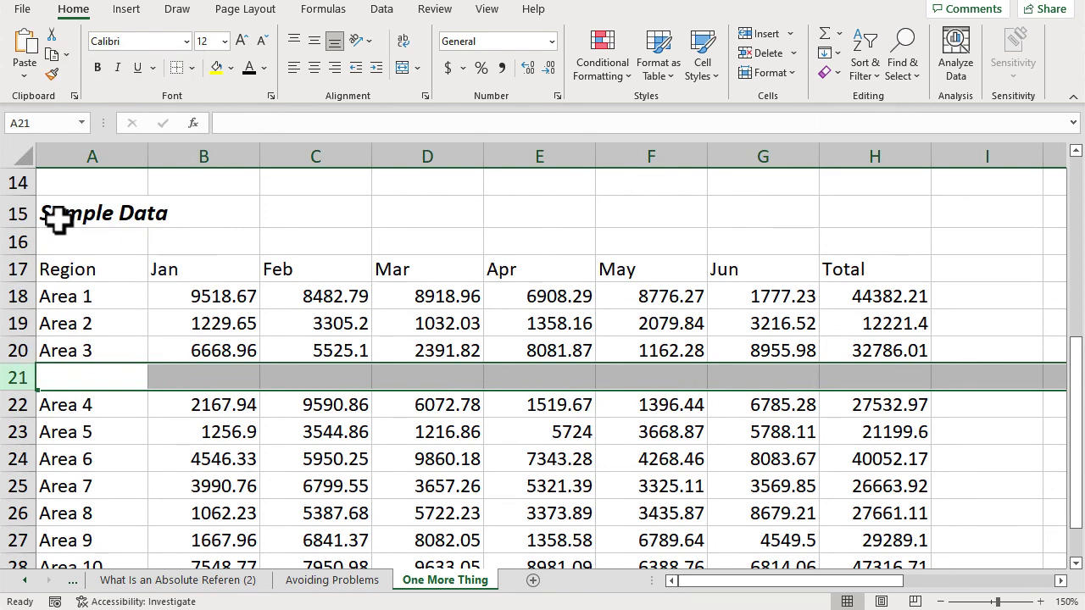
{"action": "key", "text": "ctrl+plus"}
{"action": "key", "text": "ctrl+plus"}
{"action": "key", "text": "ctrl+plus"}
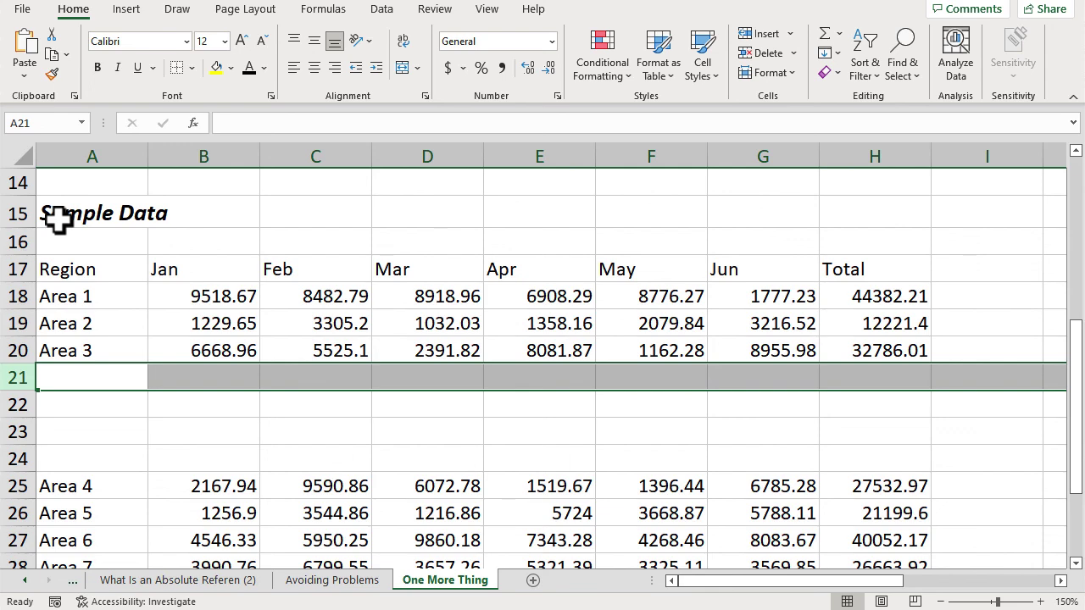
- Make the Area 3 and Area 2 labels in cells A20 and A19 bold
{"action": "left_click", "coordinate": [67, 349]}
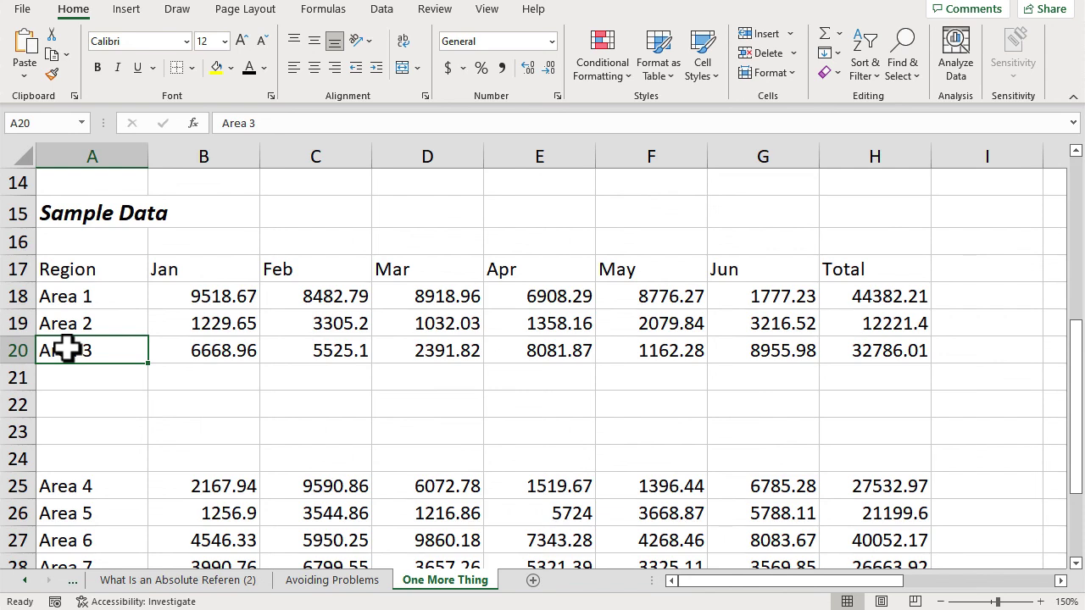
{"action": "key", "text": "ctrl+b"}
{"action": "left_click", "coordinate": [121, 322]}
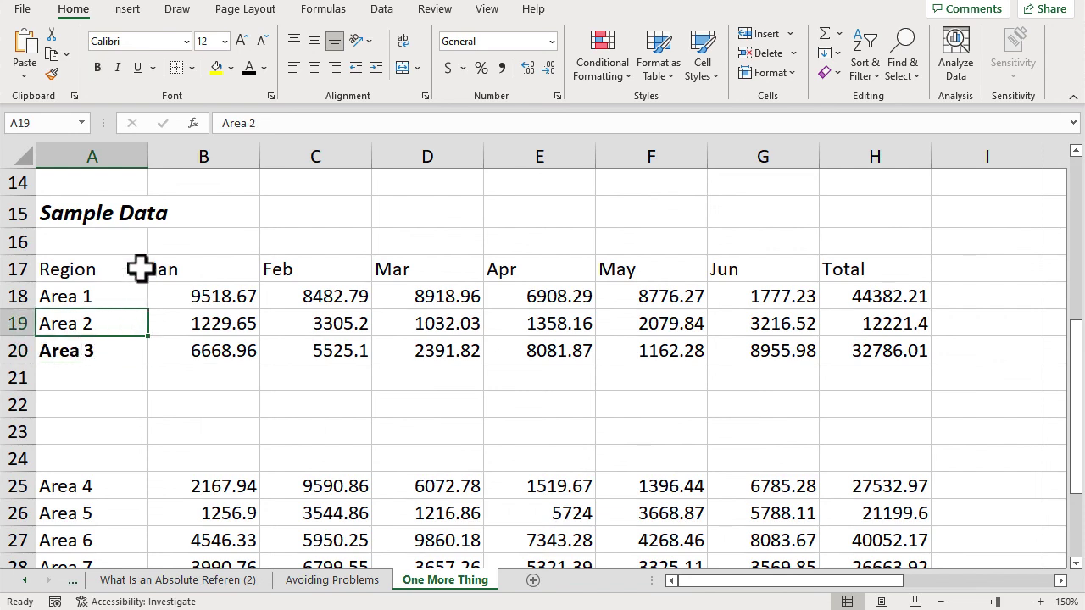
{"action": "key", "text": "ctrl+b"}
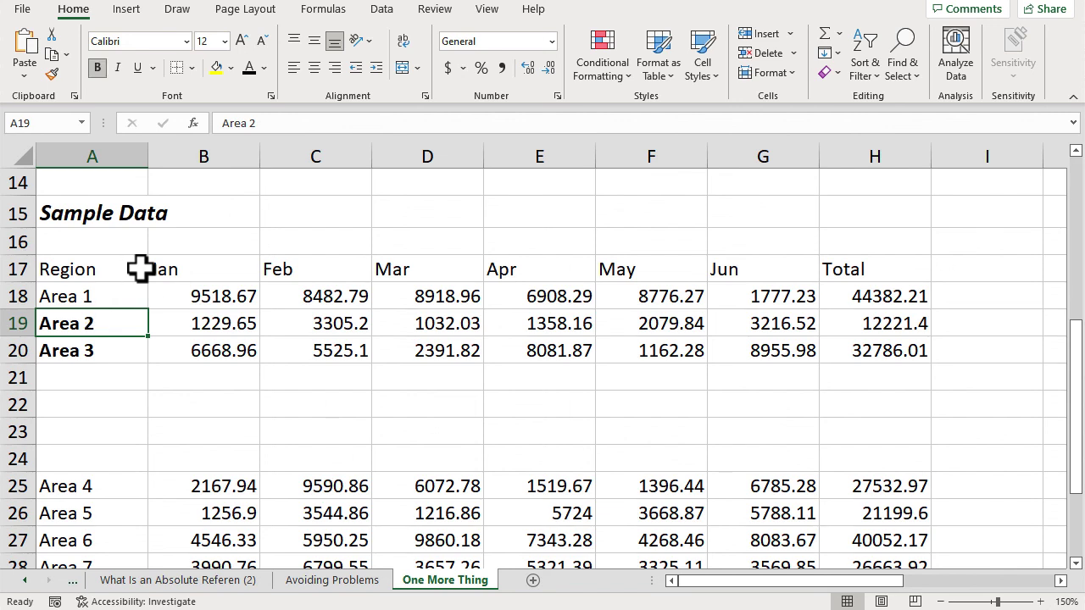
- Delete the Area 1 cell A18 with the remaining cells shifted left, and repeat that deletion four more times
{"action": "left_click", "coordinate": [96, 298]}
{"action": "right_click", "coordinate": [89, 295]}
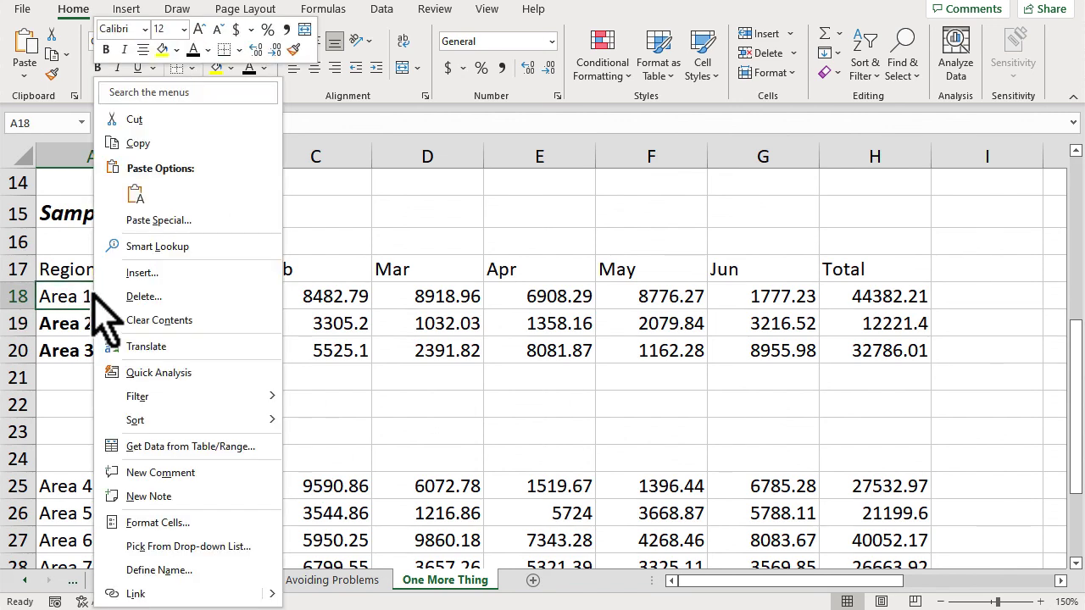
{"action": "left_click", "coordinate": [156, 298]}
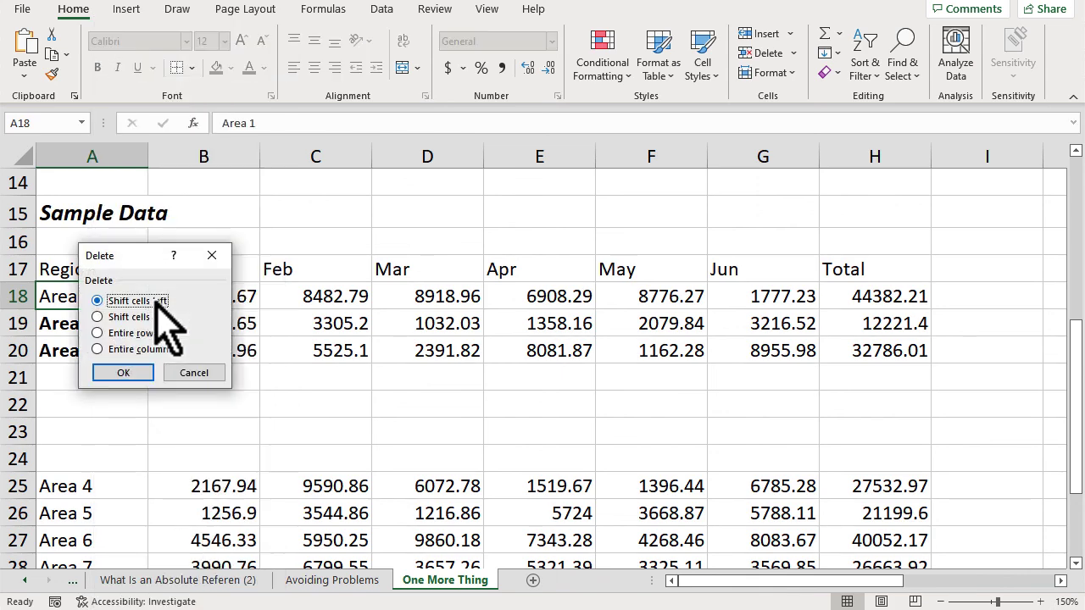
{"action": "left_click", "coordinate": [124, 373]}
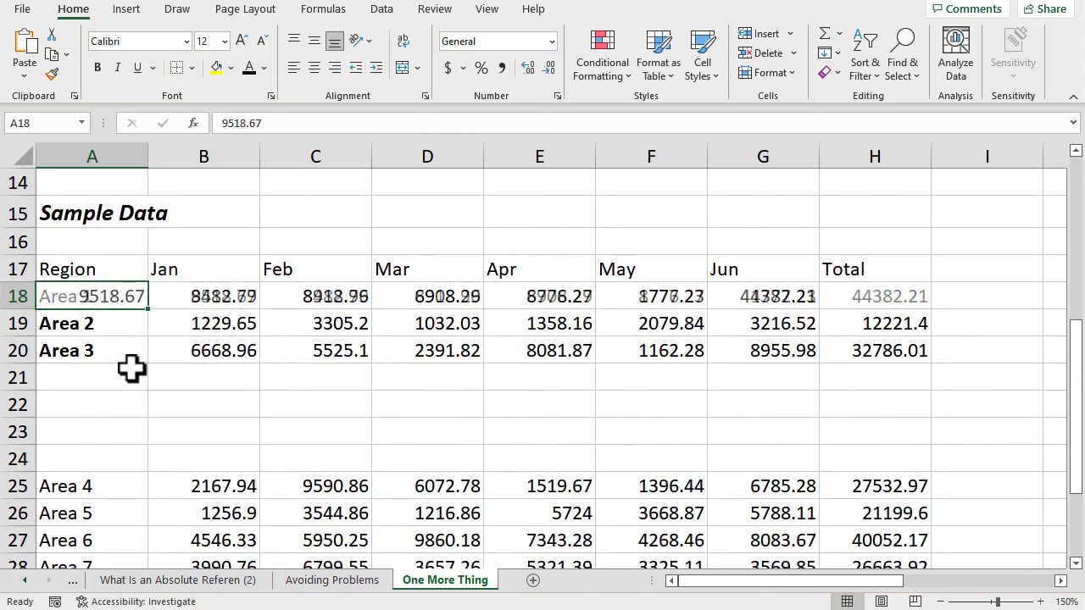
{"action": "key", "text": "F4"}
{"action": "key", "text": "F4"}
{"action": "key", "text": "F4"}
{"action": "key", "text": "F4"}
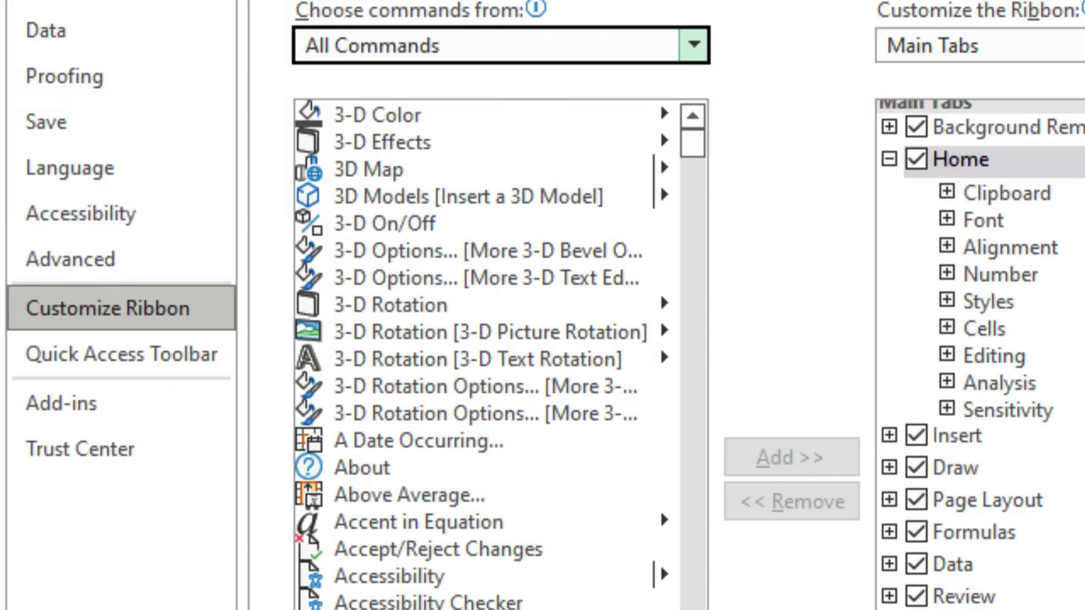
- Look through the All Commands list in the ribbon customization options
{"action": "scroll", "coordinate": [491, 356], "scroll_direction": "down", "scroll_amount": 3}
{"action": "scroll", "coordinate": [500, 356], "scroll_direction": "down", "scroll_amount": 5}
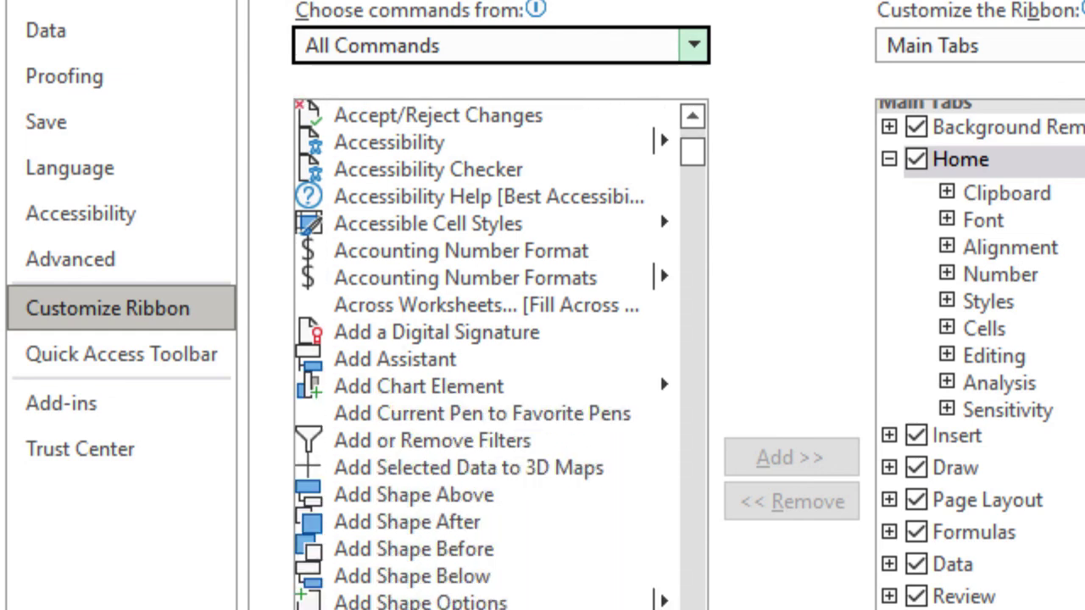